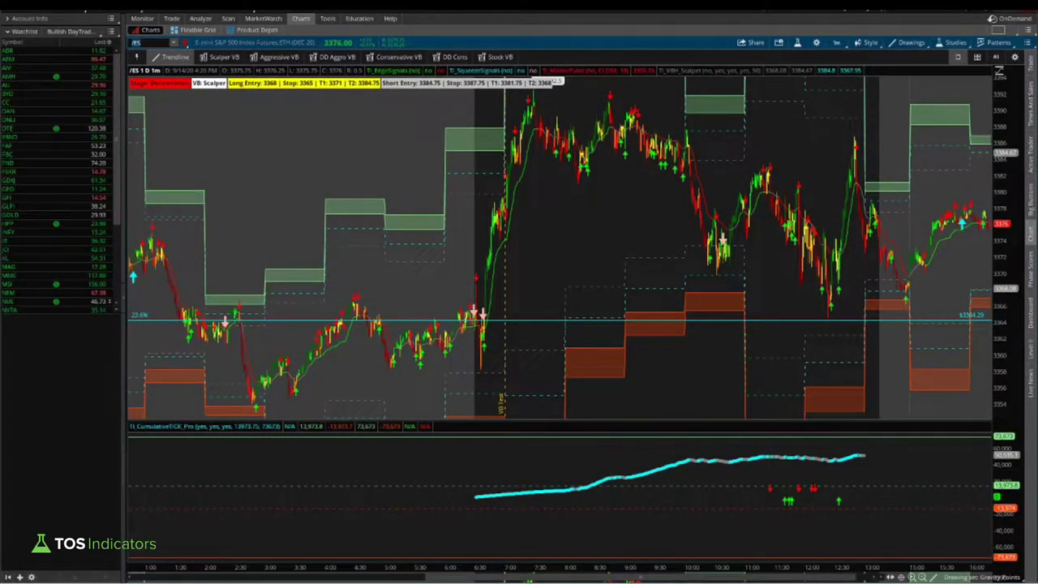
Circle the VB Scalper label, draw an arrow toward the lower study, box the TI_CumulativeTICK_Pro name, and clear the ink
mouse_move(245, 72)
mouse_down()
mouse_move(183, 78)
mouse_move(250, 93)
mouse_up()
mouse_move(646, 369)
mouse_down()
mouse_move(634, 431)
mouse_move(637, 417)
mouse_up()
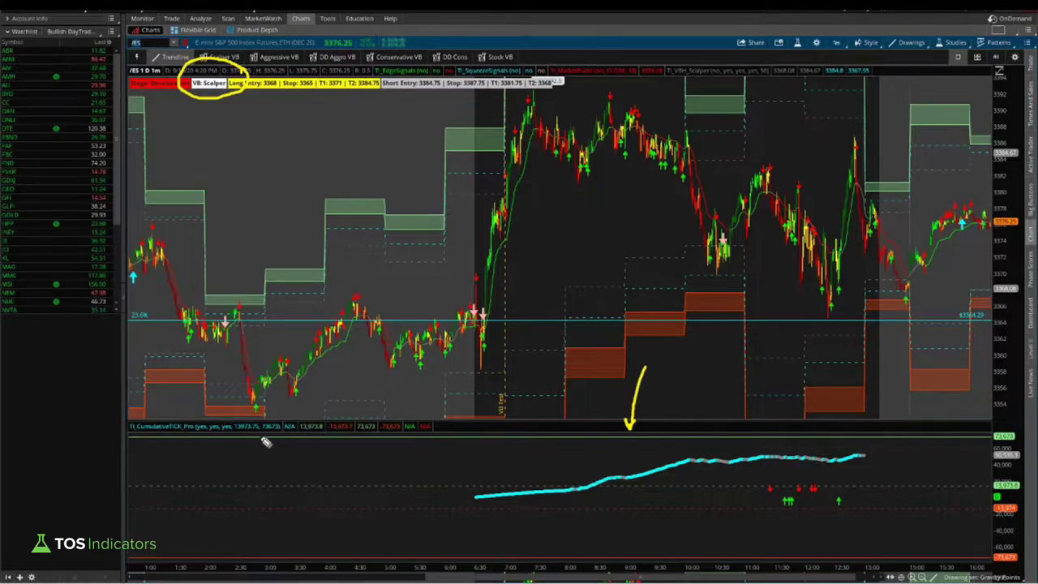
drag(130, 437, 194, 440)
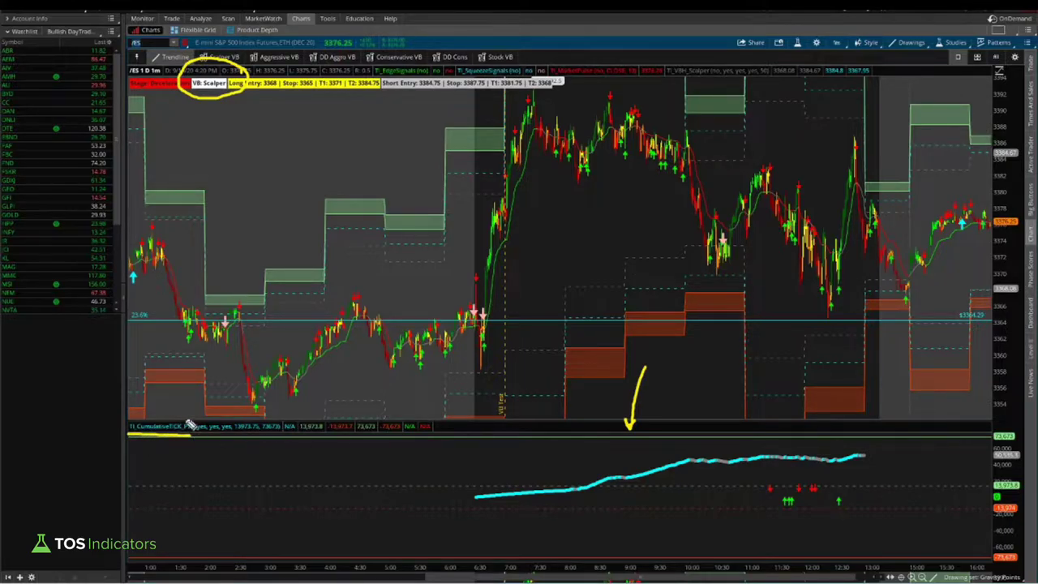
mouse_move(202, 441)
mouse_down()
mouse_move(198, 423)
mouse_move(148, 410)
mouse_move(124, 430)
mouse_move(138, 438)
mouse_up()
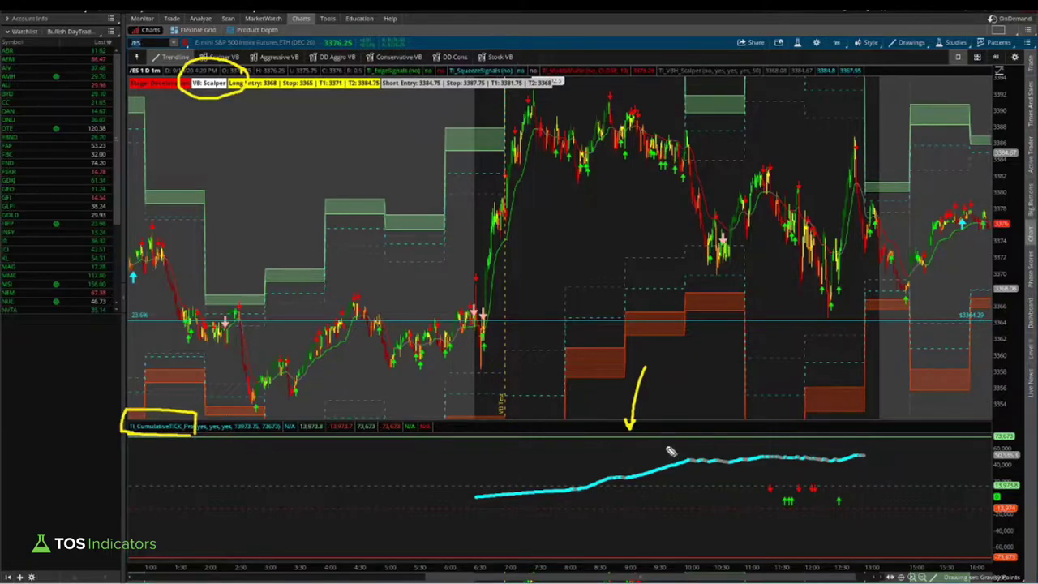
key(e)
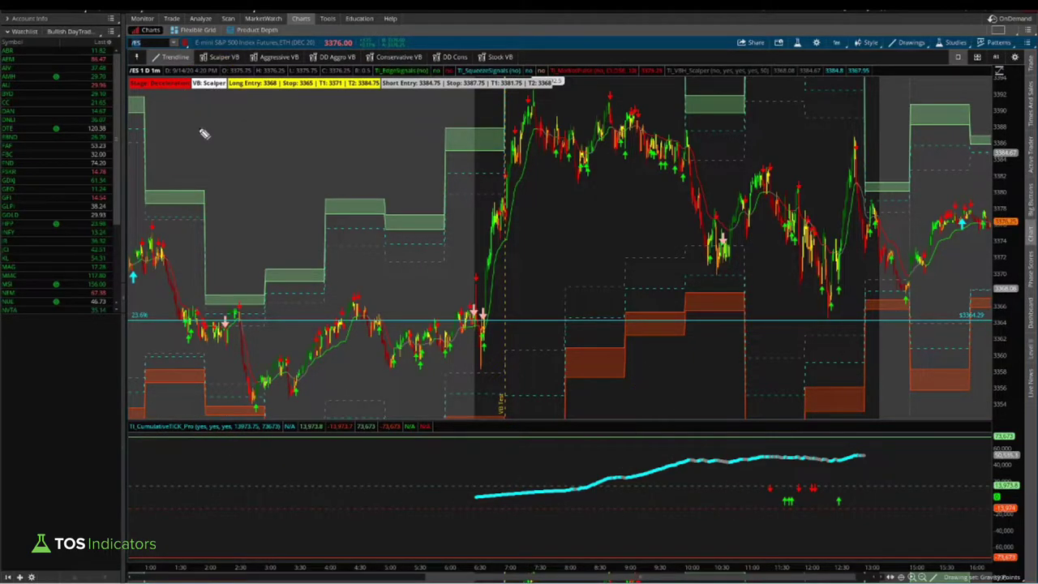
Underline the VB Scalper label and the early cumulative TICK line, clear the ink, and collapse the watchlist sidebar
drag(188, 93, 227, 93)
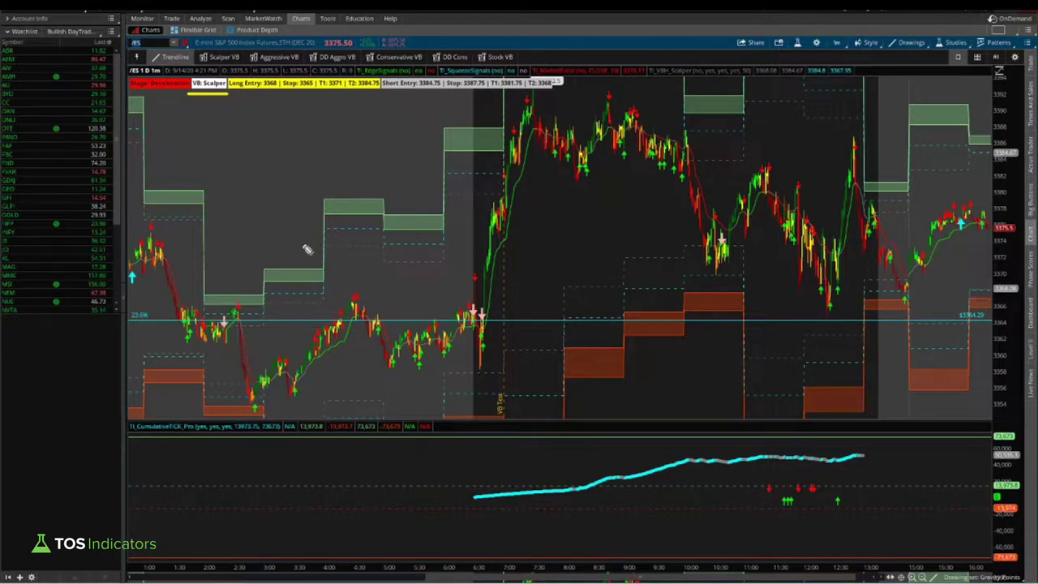
click(124, 297)
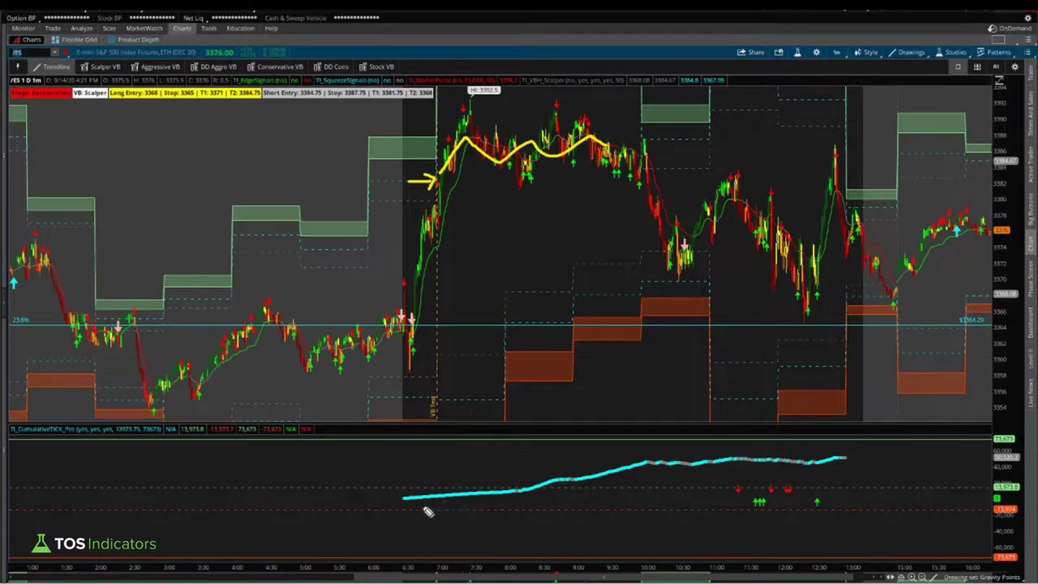
mouse_move(405, 504)
mouse_down()
mouse_move(526, 496)
mouse_move(523, 506)
mouse_up()
key(e)
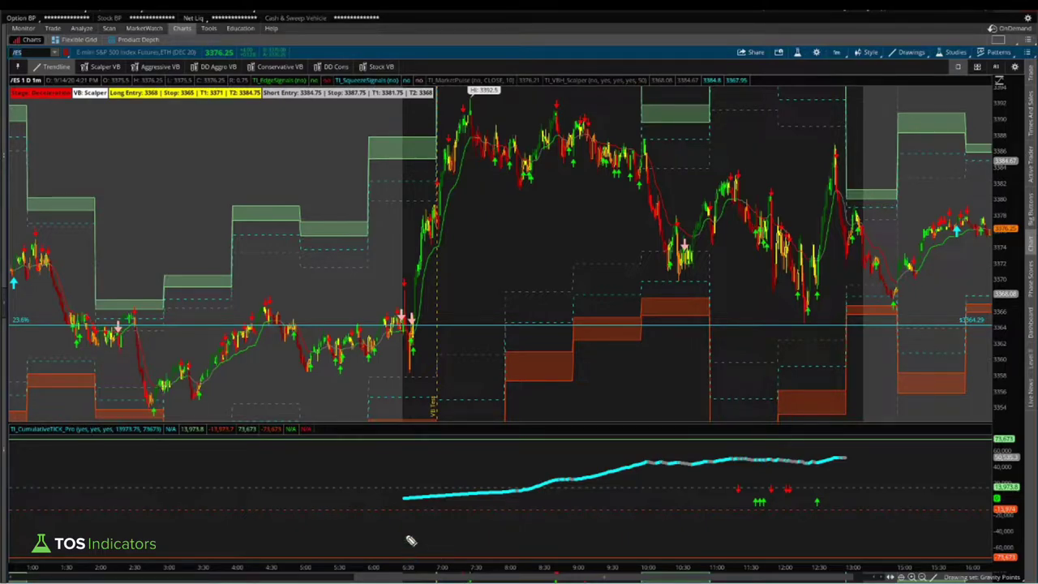
Mark the price high near 10:00 and low near 10:30, bracket the matching cumulative TICK section, and clear the ink
scroll(614, 144, down, 1)
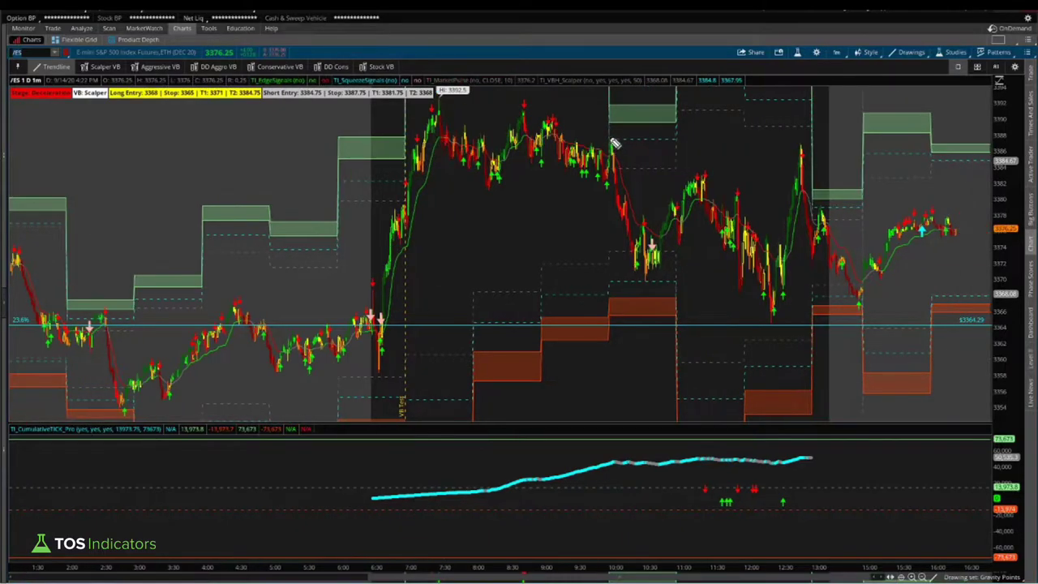
drag(599, 139, 631, 139)
drag(613, 279, 661, 279)
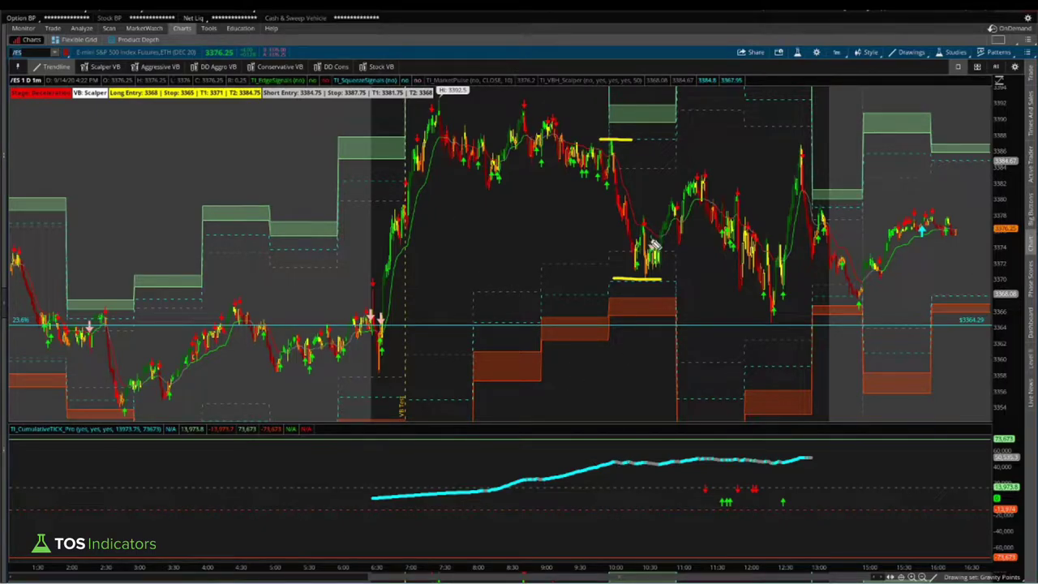
mouse_move(614, 451)
mouse_down()
mouse_move(614, 476)
mouse_move(656, 476)
mouse_move(647, 465)
mouse_move(656, 464)
mouse_move(635, 479)
mouse_up()
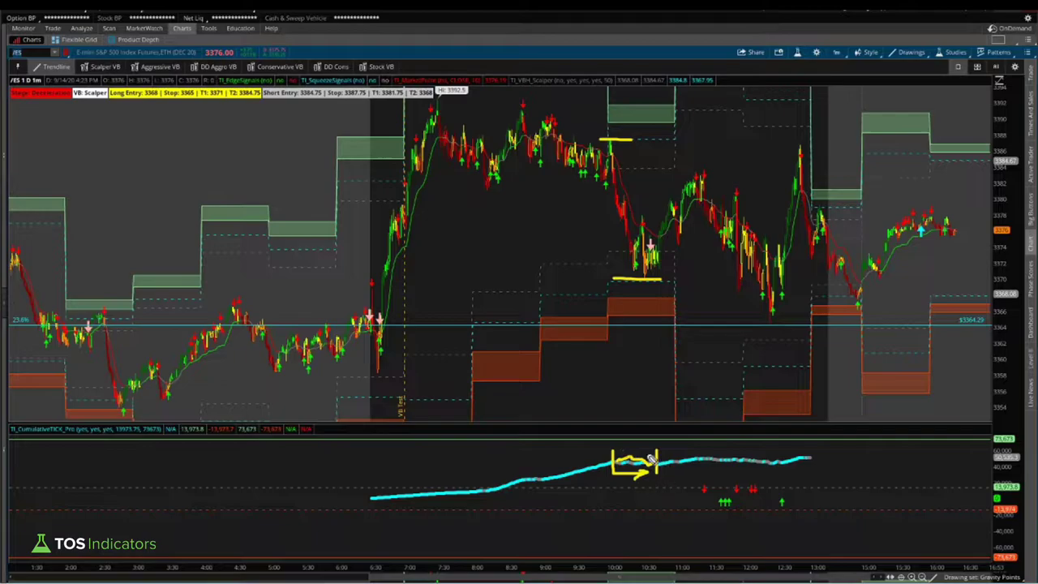
drag(627, 467, 666, 500)
key(e)
Underline the cumulative TICK line after 10:00 and the 10:30 price low, draw an arrow up the rally, and clear the ink
drag(616, 464, 664, 463)
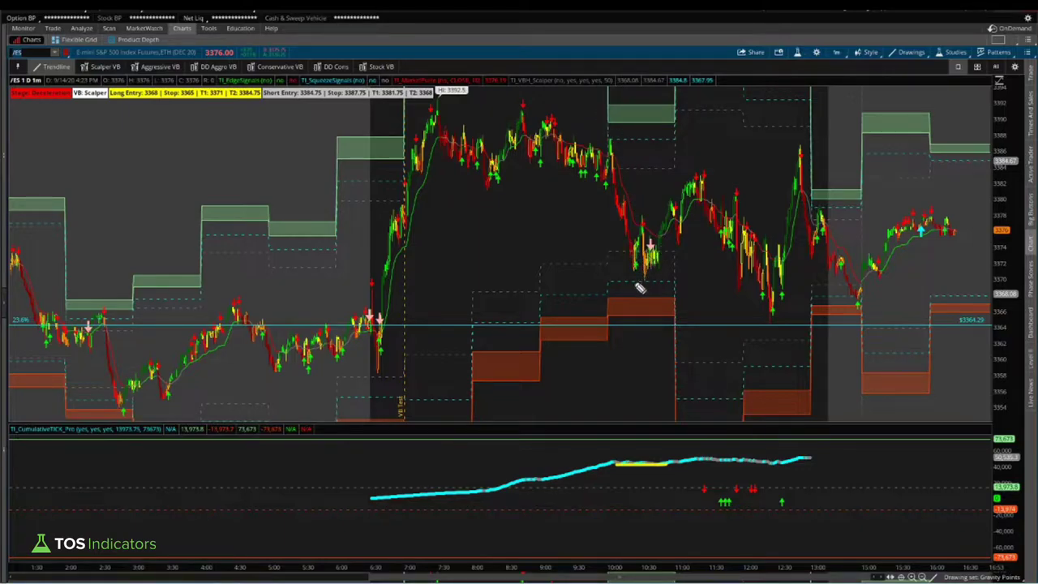
drag(609, 284, 653, 285)
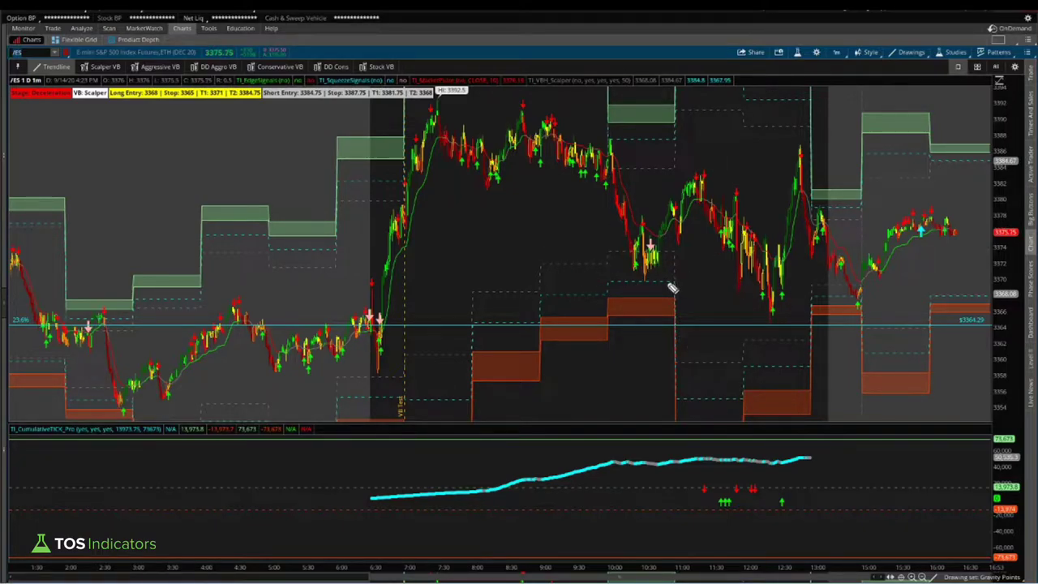
mouse_move(626, 281)
mouse_down()
mouse_move(657, 282)
mouse_move(642, 279)
mouse_move(704, 185)
mouse_move(711, 202)
mouse_up()
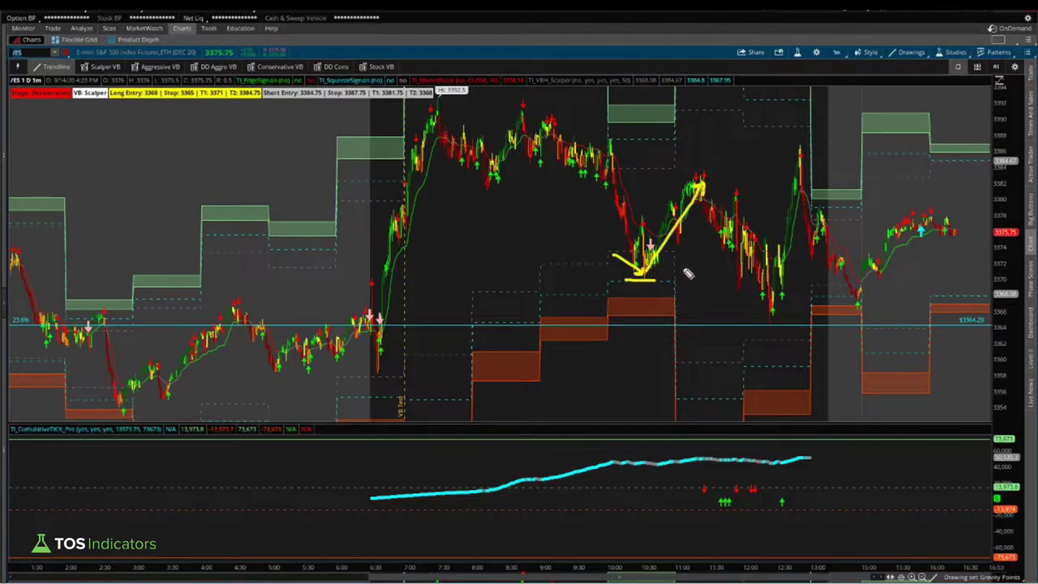
key(Escape)
Measure the rally from the 10:30 low to the high after 11:00 with a temporary trendline
drag(647, 279, 701, 169)
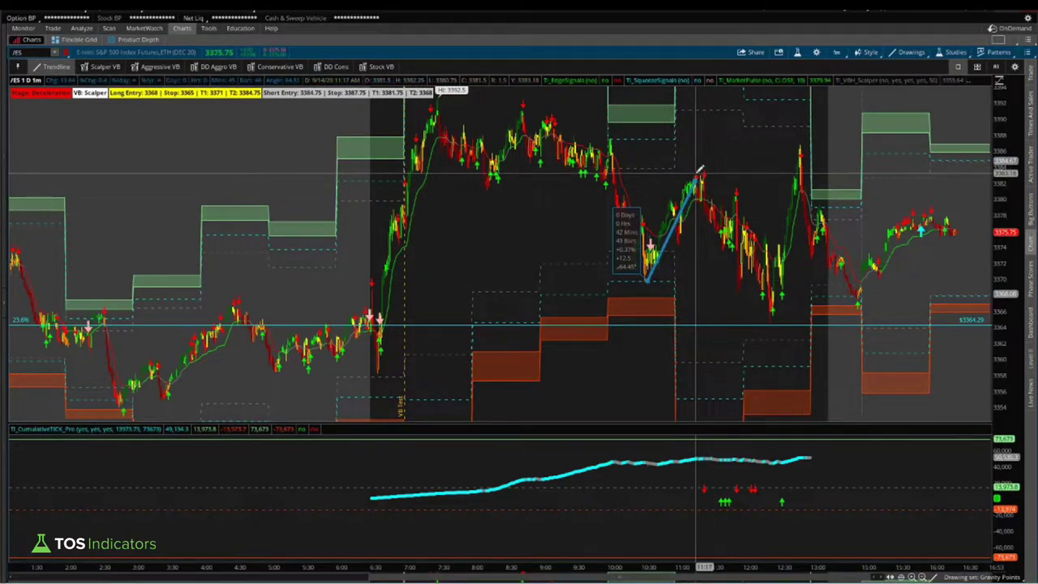
drag(700, 171, 691, 164)
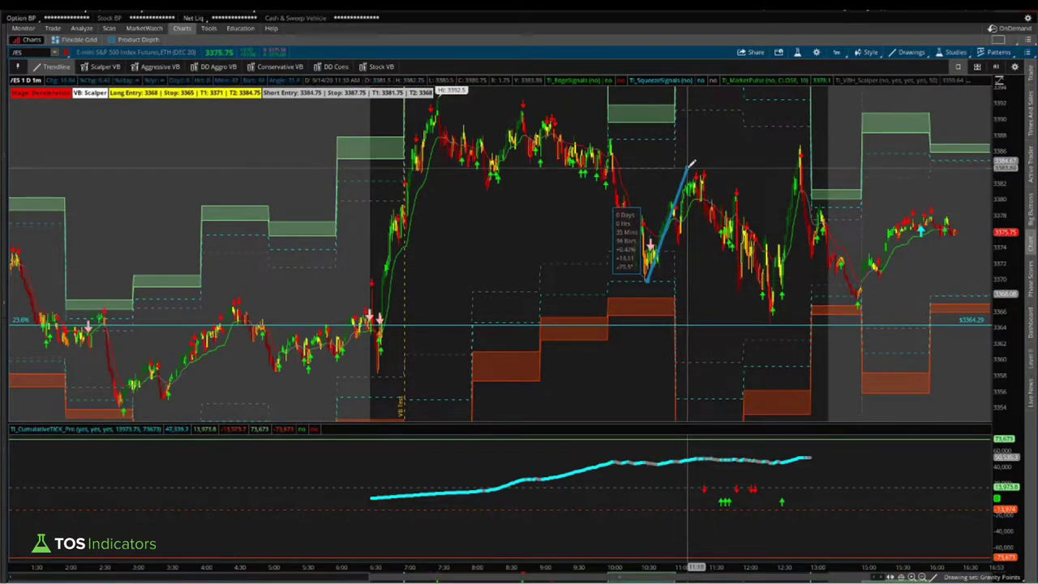
key(Escape)
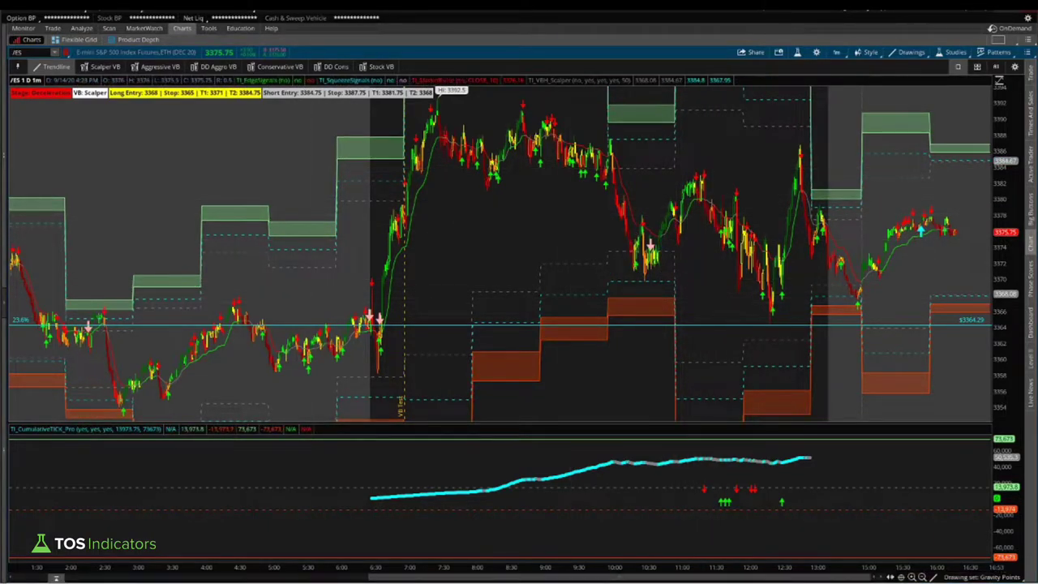
Draw an arrow down the 10:00 sell-off, bracket the cumulative TICK line from 10:00 to about 11:00, and clear the ink
drag(614, 203, 645, 274)
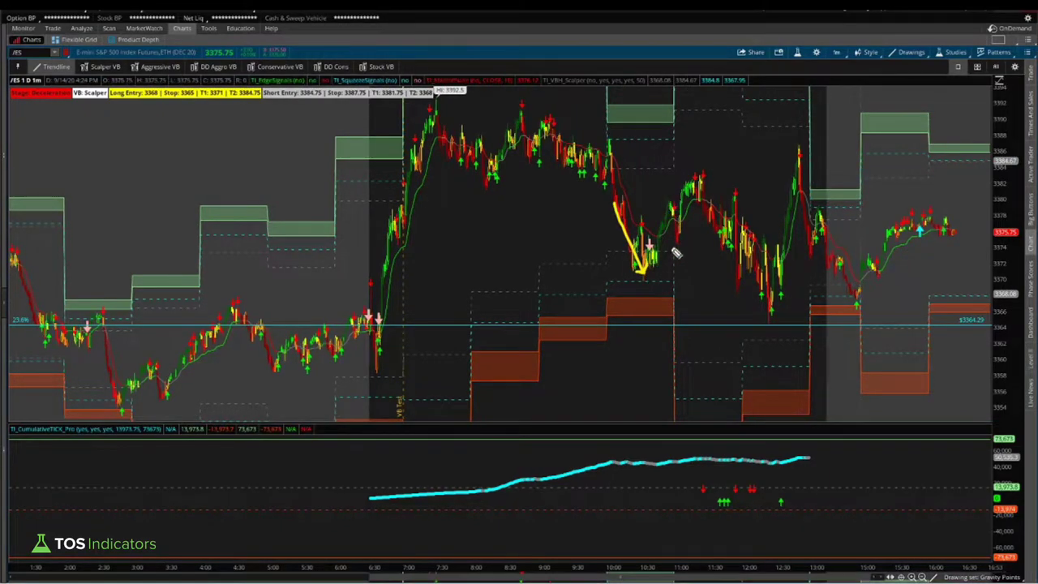
drag(613, 450, 615, 468)
drag(671, 447, 675, 464)
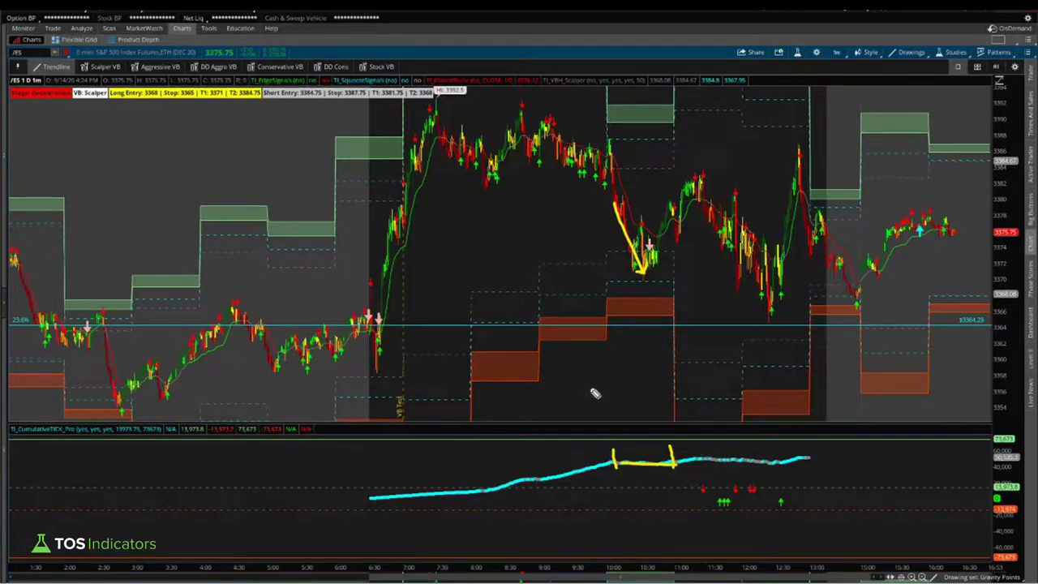
key(e)
Mark the 10:30 low with an arrow up the rally, circle the cumulative TICK section below it, and clear the ink
drag(625, 282, 660, 283)
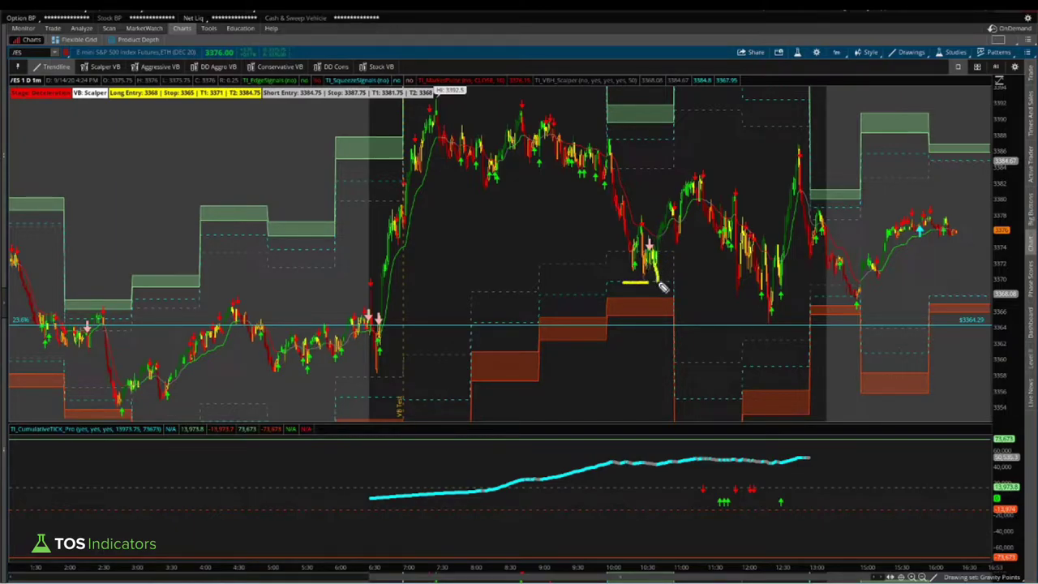
key(e)
drag(655, 273, 703, 200)
mouse_move(661, 461)
mouse_down()
mouse_move(614, 475)
mouse_move(656, 473)
mouse_up()
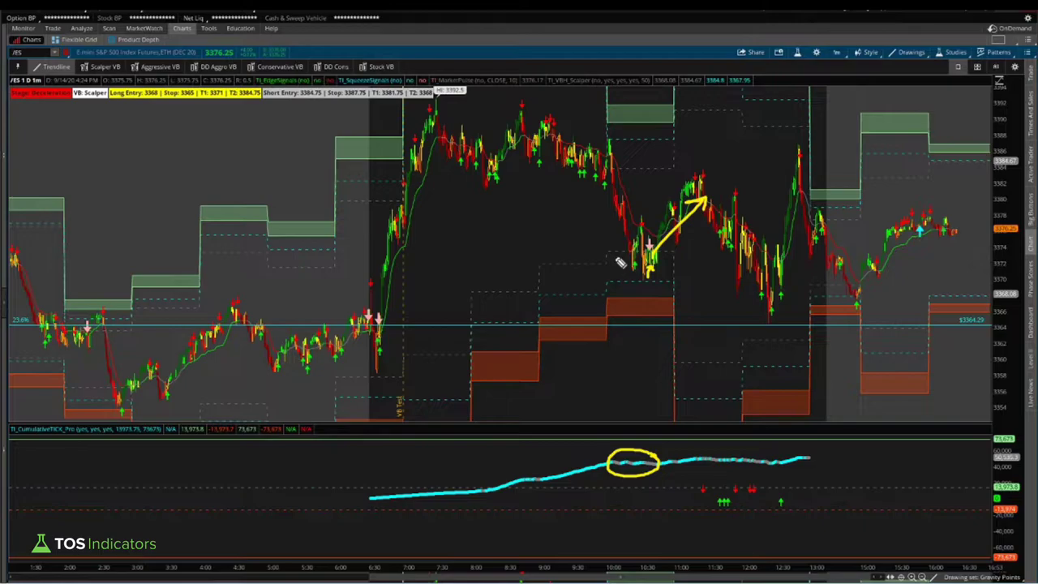
key(e)
Mark the 10:30 dip, circle the low before 15:00 with an arrow up to the late-session high, and clear the ink
drag(631, 277, 647, 279)
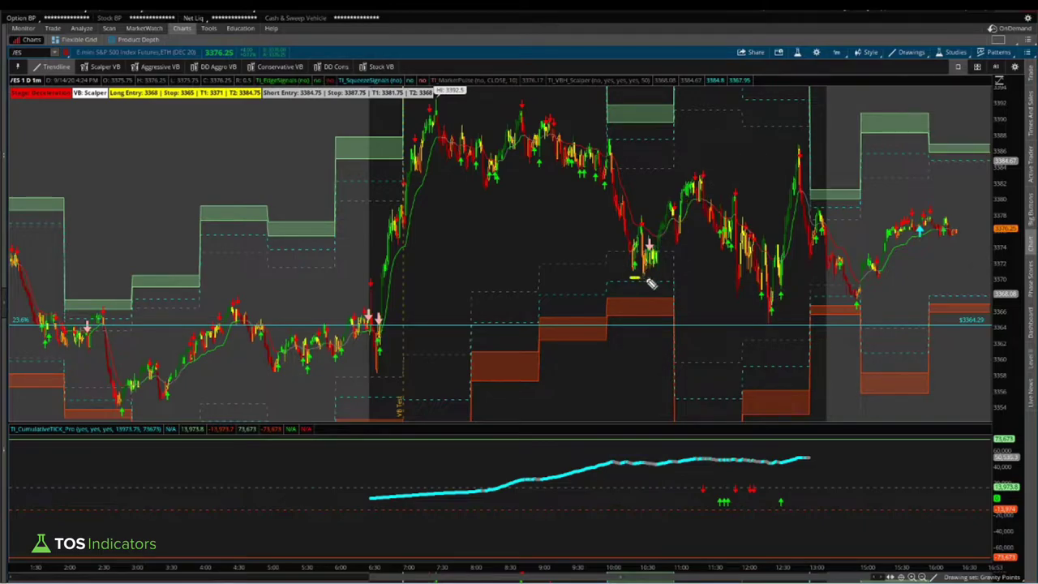
key(e)
drag(635, 243, 644, 271)
mouse_move(842, 294)
mouse_down()
mouse_move(871, 306)
mouse_move(866, 290)
mouse_move(931, 235)
mouse_up()
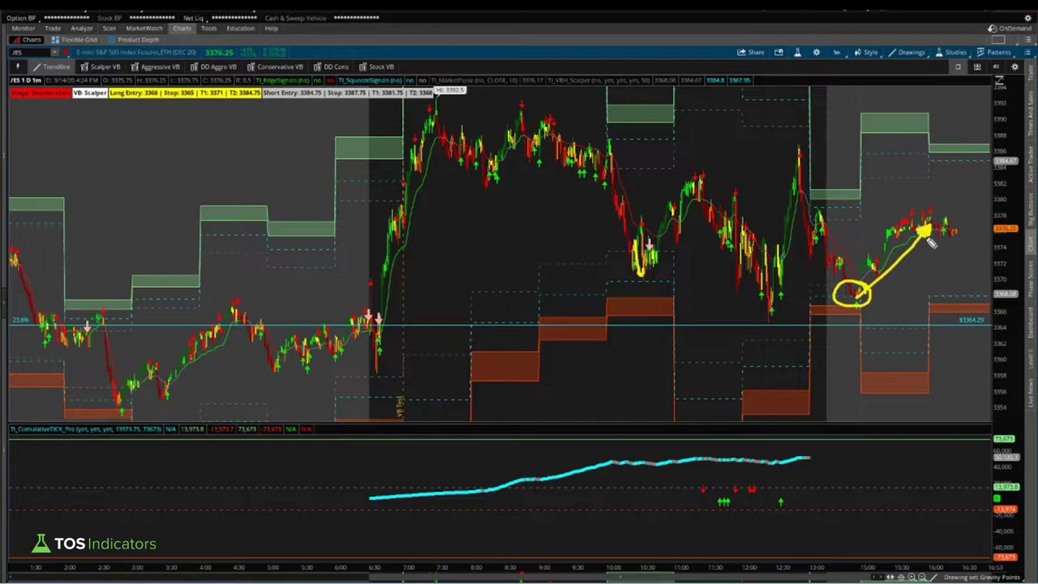
key(Escape)
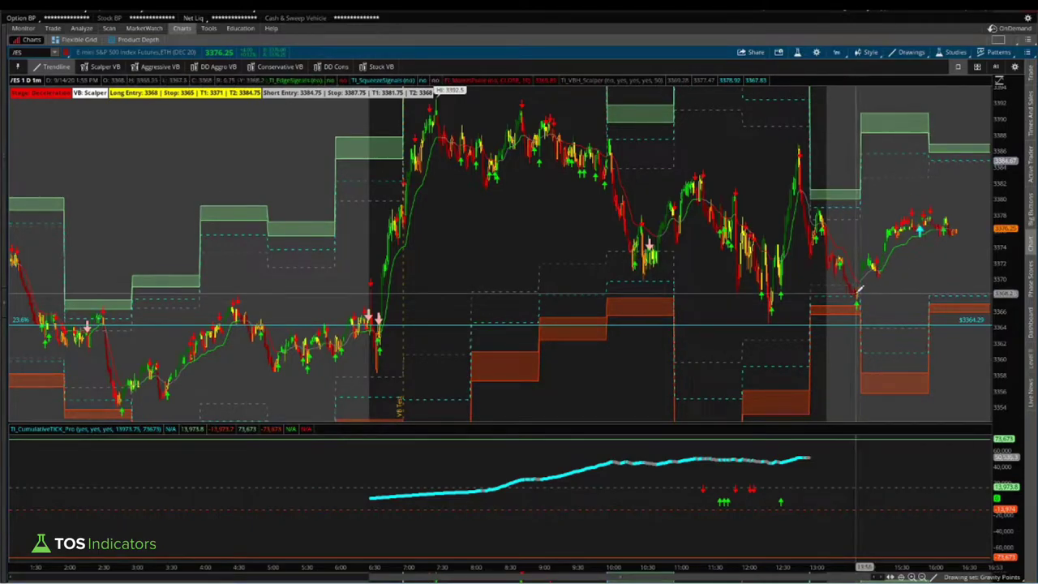
Measure the move from the low before 15:00 to the late-session high with a temporary trendline
drag(856, 298, 920, 210)
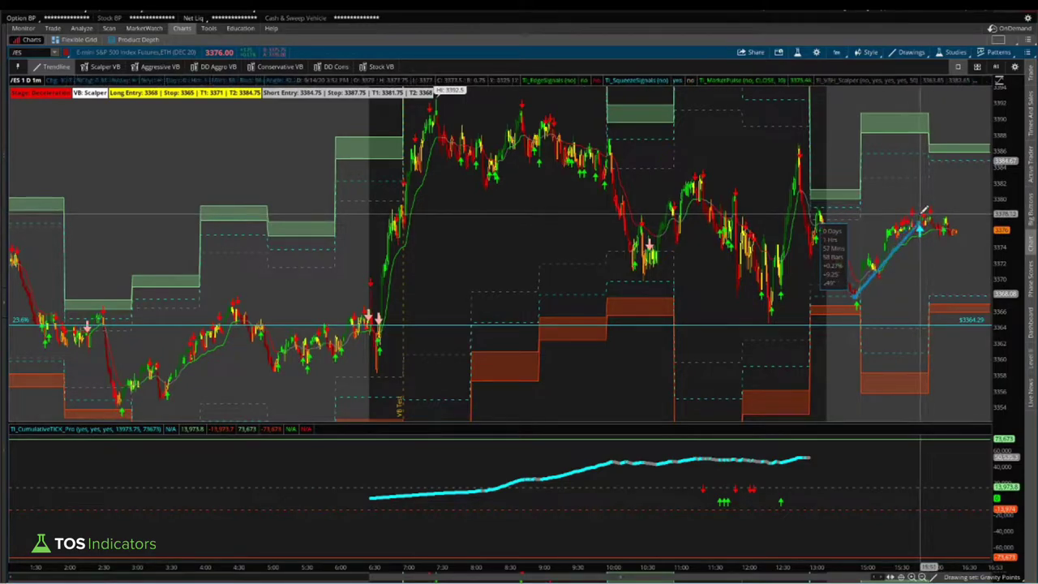
key(Escape)
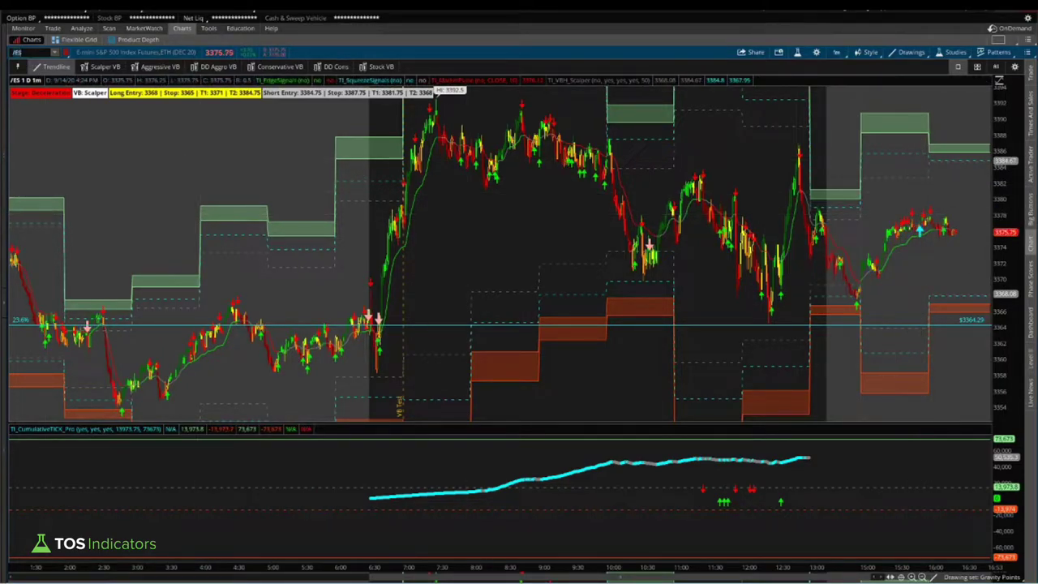
Switch the chart to /NQ, circle the 10:30 low in the lower zone with a check mark, and clear the ink
key(Return)
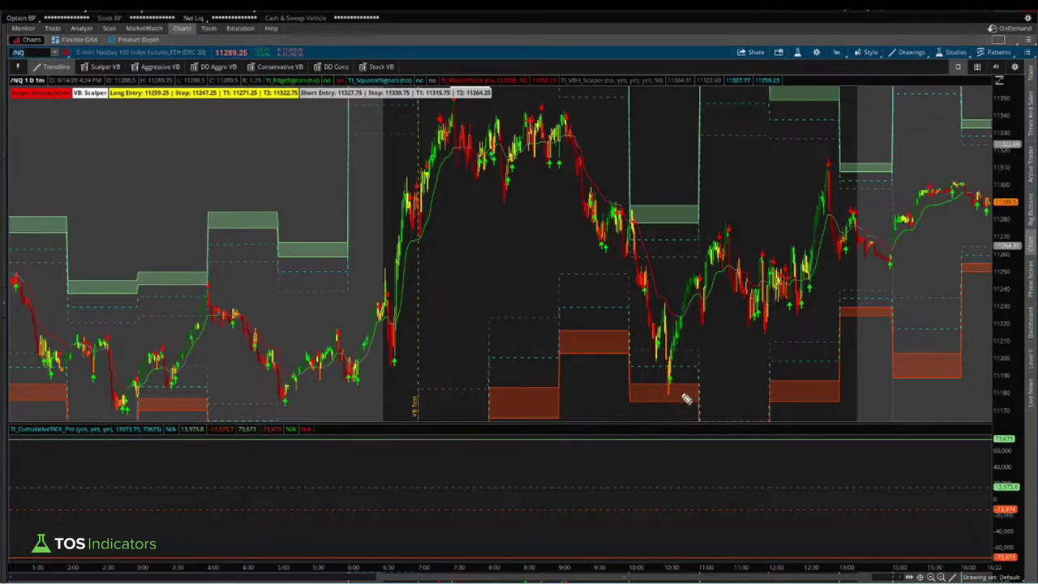
mouse_move(670, 388)
mouse_down()
mouse_move(657, 387)
mouse_move(733, 356)
mouse_up()
key(e)
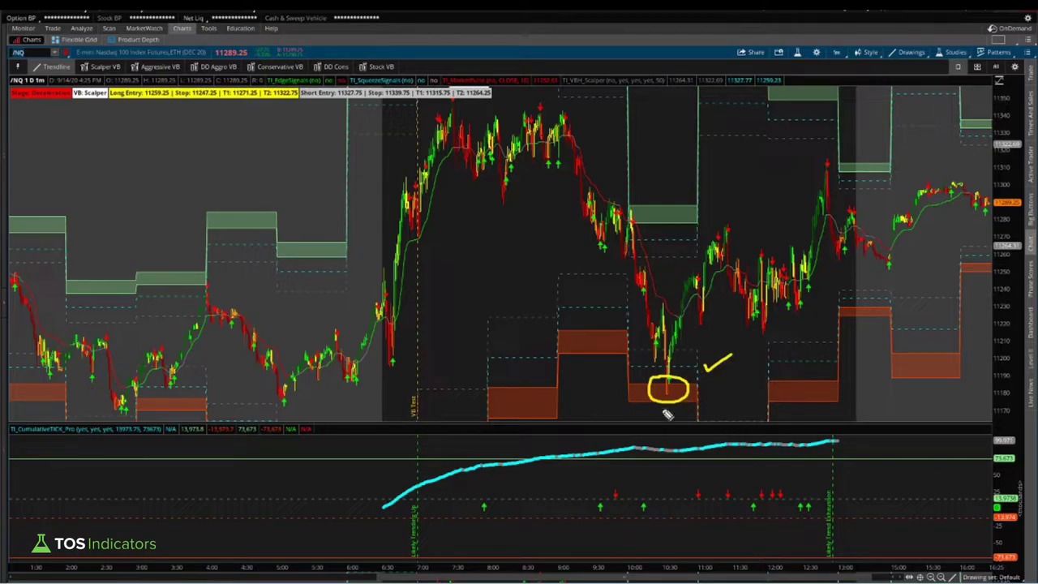
Mark the /NQ entry near 11200 with a rally arrow, circle the cumulative TICK section from 9:30 to 10:30, and clear the ink
mouse_move(660, 366)
mouse_down()
mouse_move(677, 377)
mouse_move(715, 268)
mouse_move(719, 276)
mouse_up()
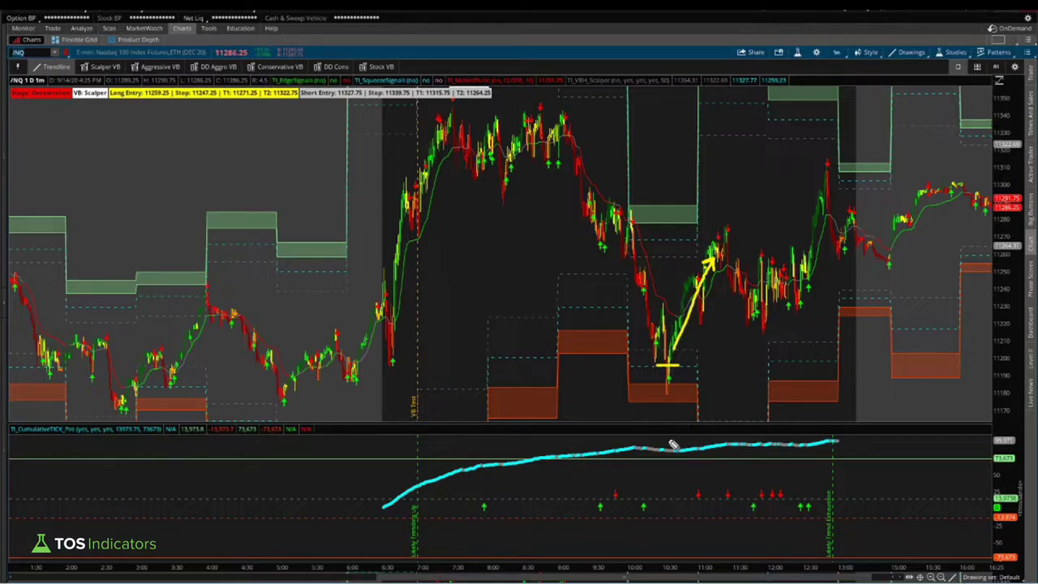
drag(499, 472, 594, 444)
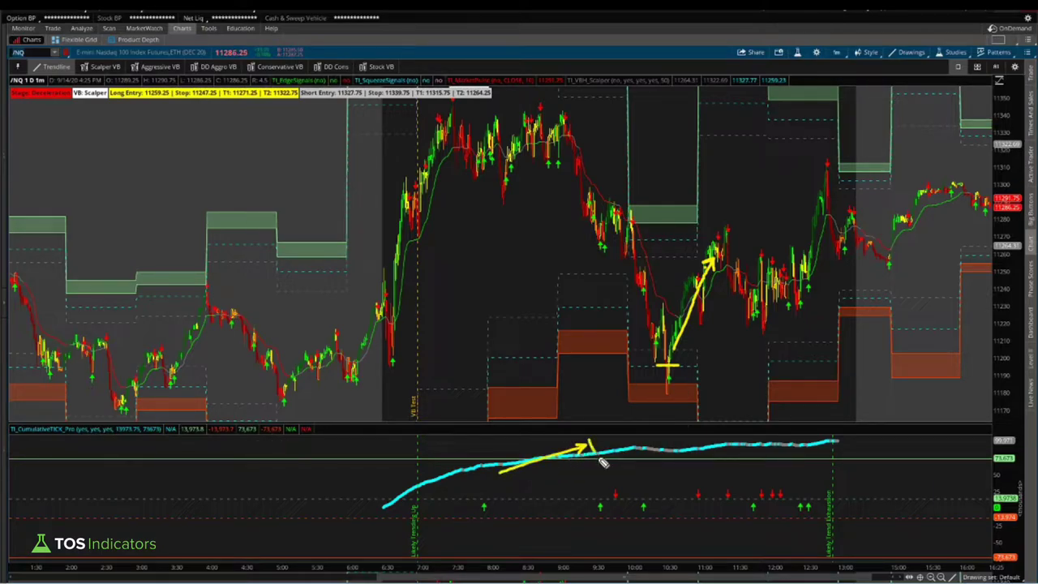
mouse_move(672, 437)
mouse_down()
mouse_move(672, 473)
mouse_move(665, 434)
mouse_up()
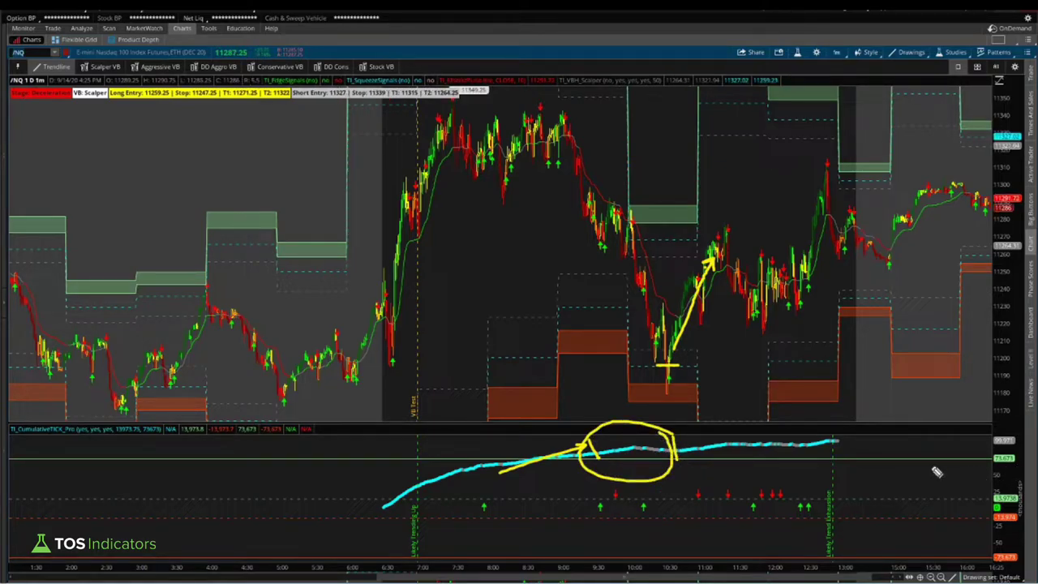
drag(987, 469, 1019, 467)
key(e)
Bracket the cumulative TICK line from about 9:30 to 10:45, draw a downward arrow between the marks, and clear the ink
drag(594, 436, 598, 467)
drag(680, 433, 691, 489)
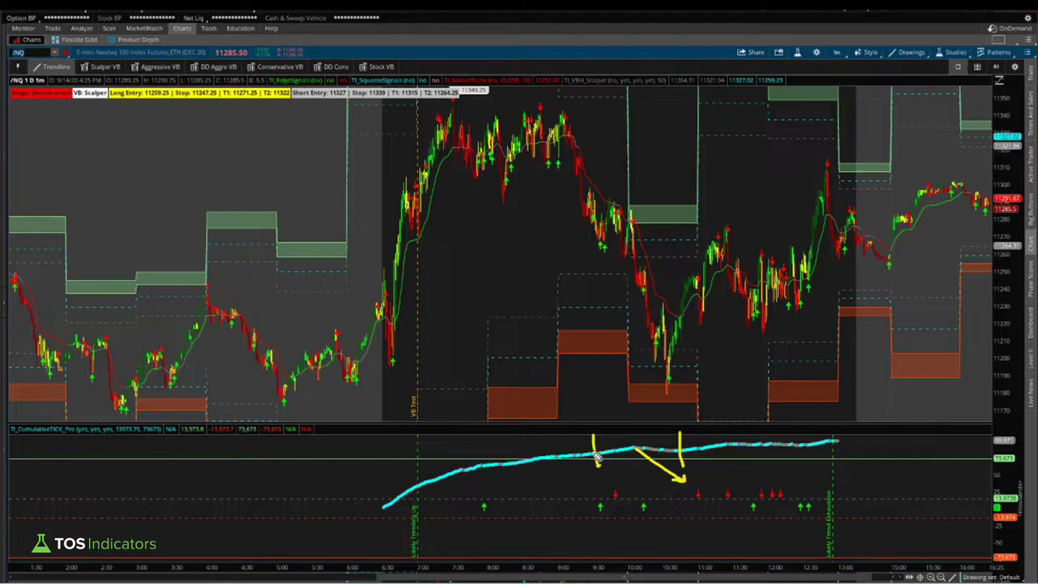
key(e)
Trace the cumulative TICK line from 10:00 to about 10:30, add a stroke beside the /NQ low, and clear the ink
drag(639, 449, 673, 451)
key(ctrl+z)
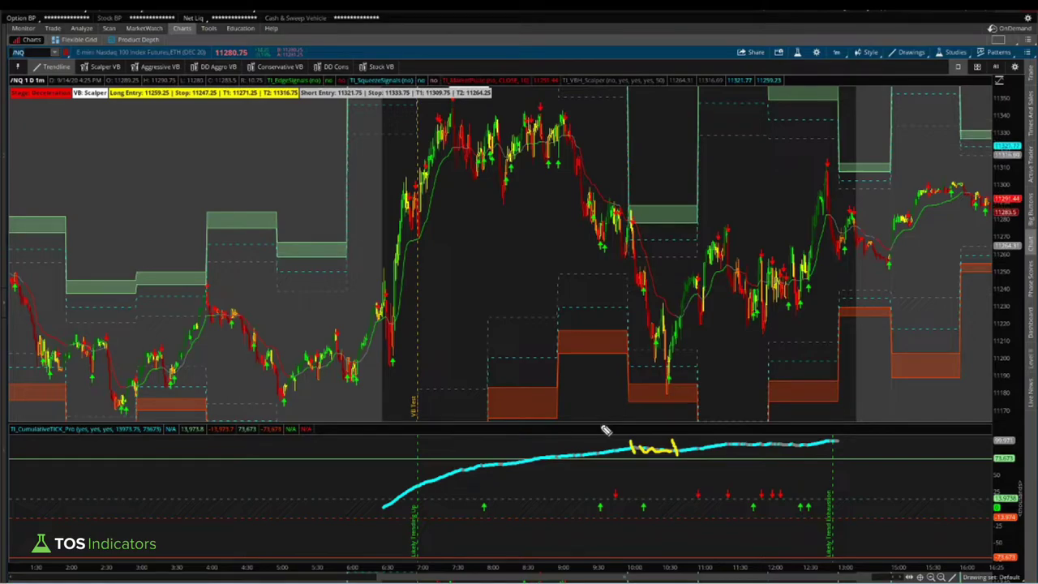
mouse_move(684, 359)
mouse_down()
mouse_move(661, 395)
mouse_move(687, 359)
mouse_move(738, 357)
mouse_up()
key(e)
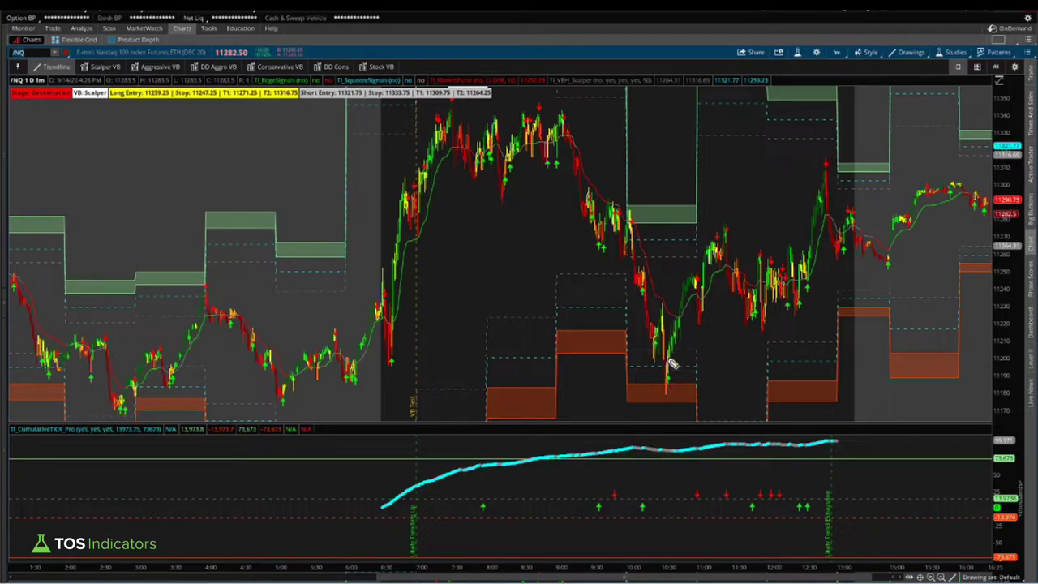
Mark the /NQ entry near the 10:30 low, draw an arrow up the rally, and handwrite "QQQ" beside it
mouse_move(660, 370)
mouse_down()
mouse_move(686, 367)
mouse_move(702, 316)
mouse_move(730, 284)
mouse_move(719, 284)
mouse_move(734, 278)
mouse_move(732, 295)
mouse_up()
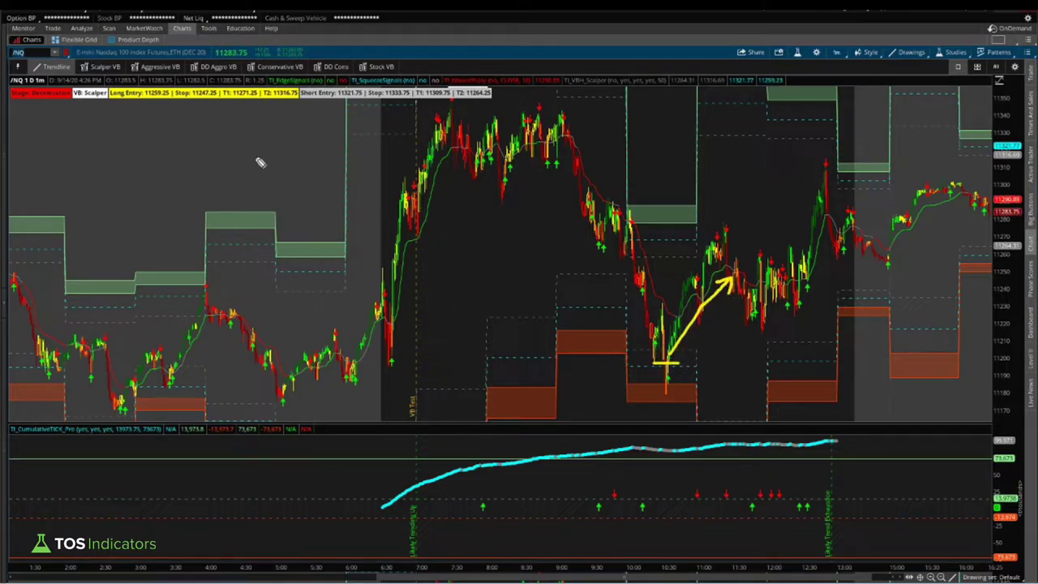
mouse_move(706, 383)
mouse_down()
mouse_move(699, 390)
mouse_move(748, 372)
mouse_up()
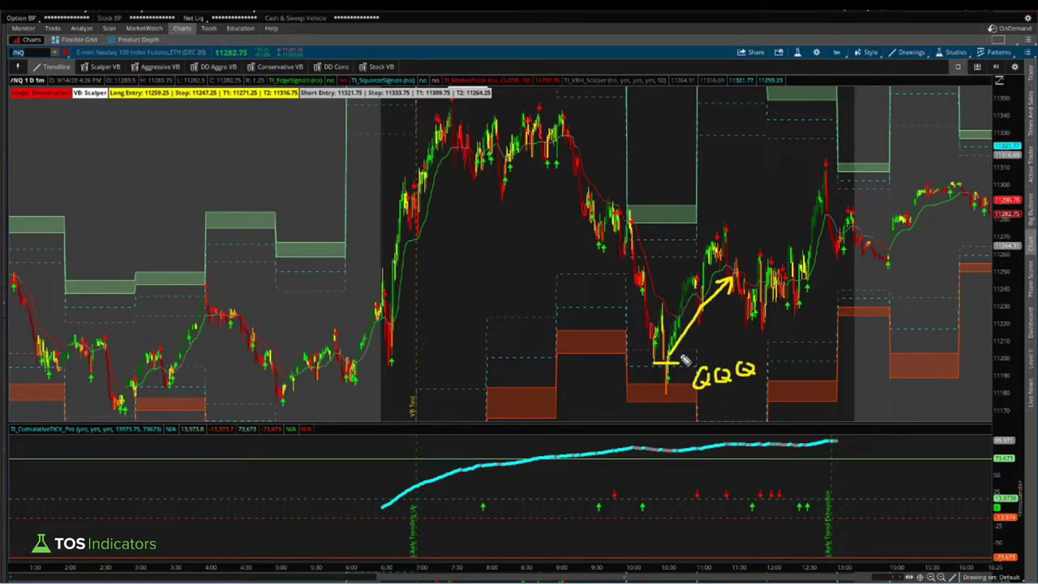
Replace the /NQ ink with a circle near 10:00, rightward arrows, and arrows into and out of the 10:30 low, then clear it
key(e)
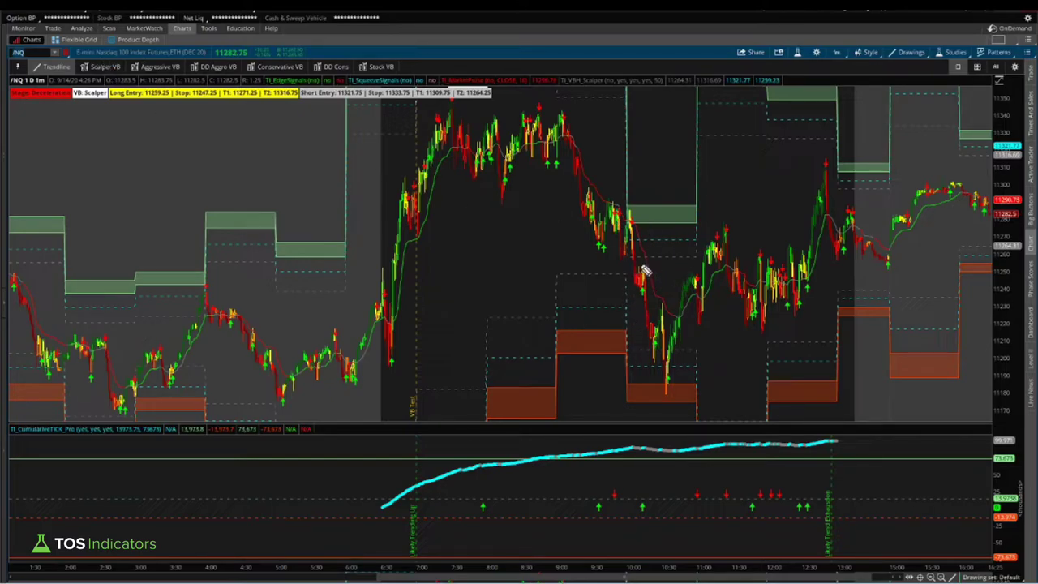
mouse_move(623, 255)
mouse_down()
mouse_move(655, 258)
mouse_move(653, 245)
mouse_move(650, 258)
mouse_move(612, 264)
mouse_move(694, 258)
mouse_up()
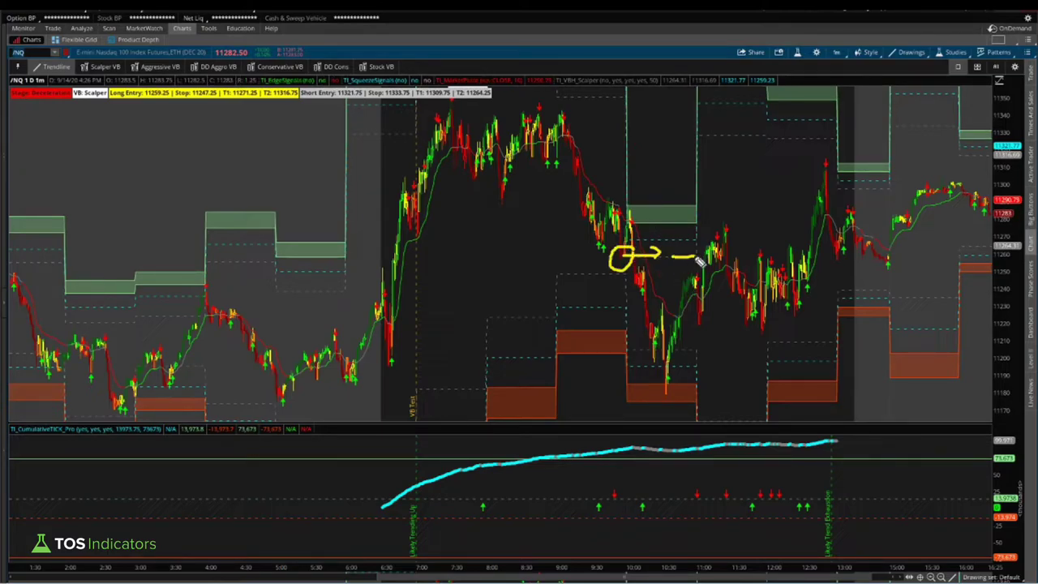
mouse_move(639, 308)
mouse_down()
mouse_move(654, 374)
mouse_move(720, 257)
mouse_move(722, 270)
mouse_up()
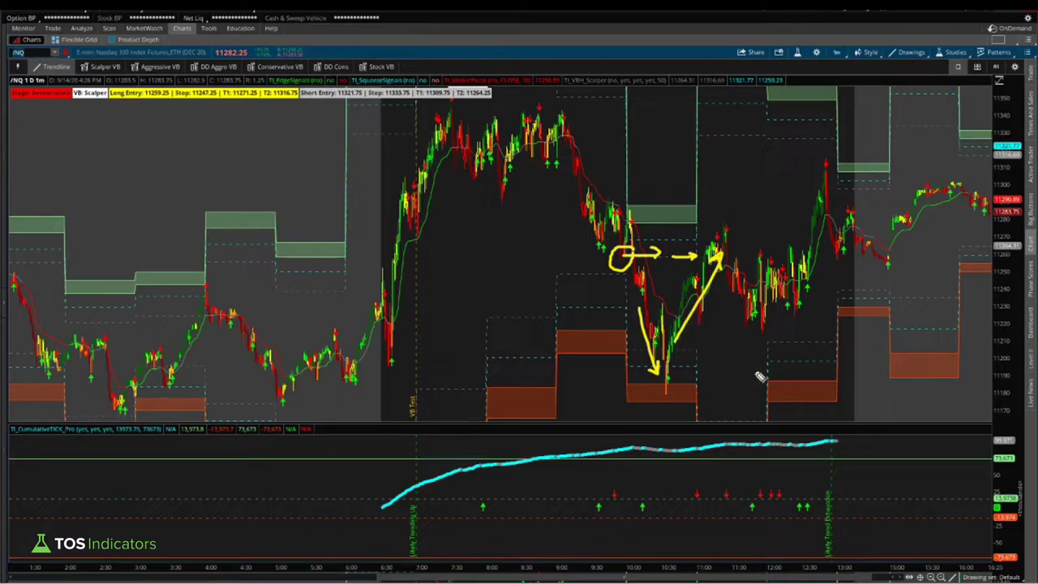
key(Escape)
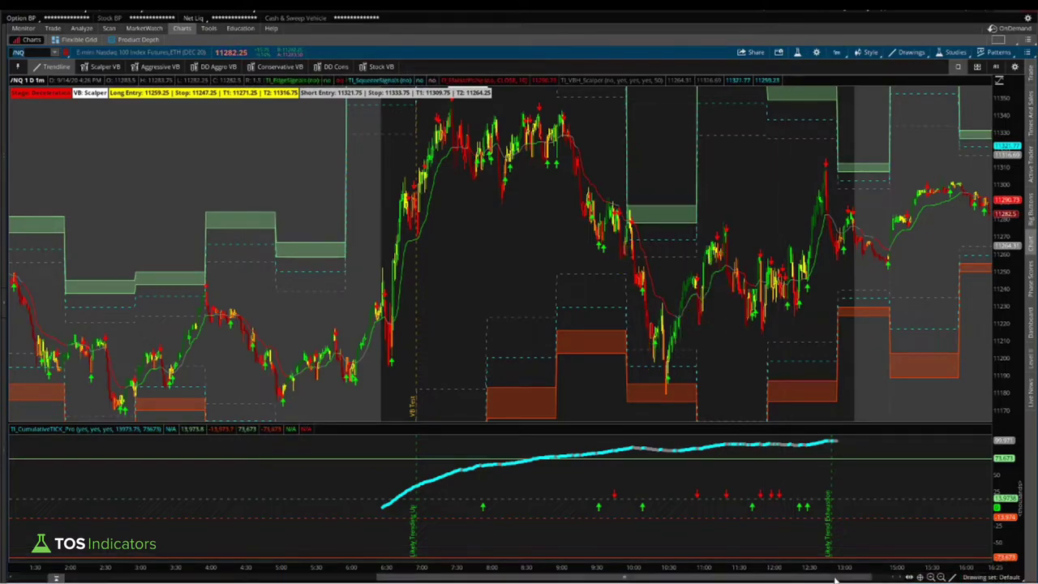
Load the /YM futures contract in the chart
drag(836, 579, 854, 579)
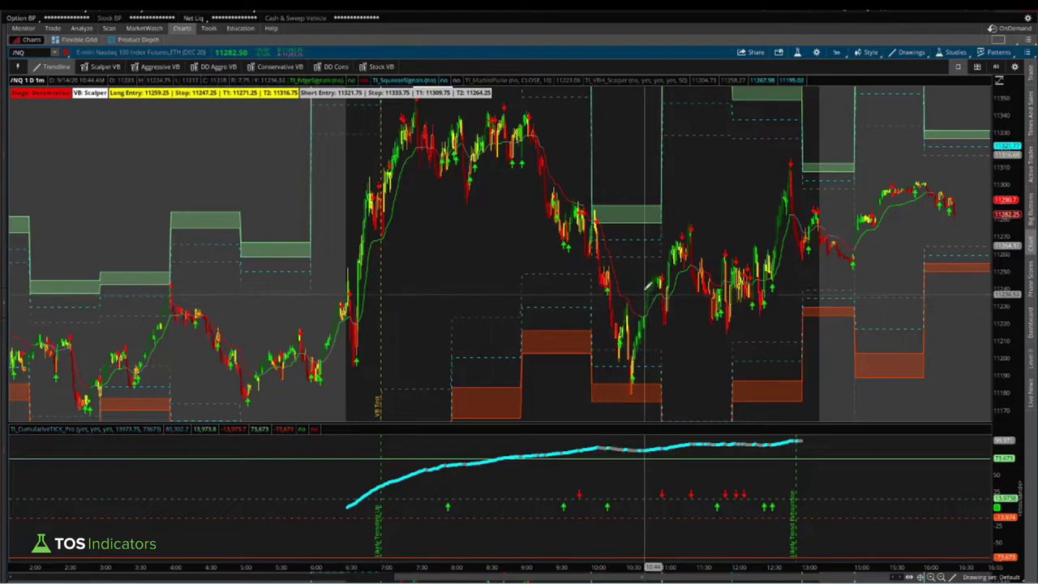
click(23, 52)
text(/YM)
key(Return)
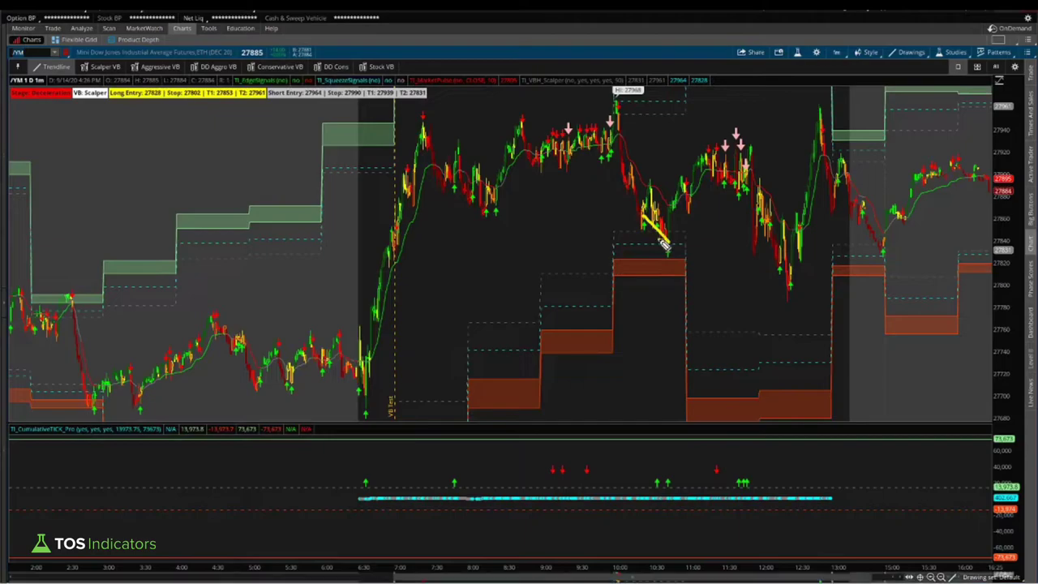
Mark the /YM entry level before the 10:45 low, circle the low near 15:00 with a rally arrow, and clear the ink
mouse_move(619, 249)
mouse_down()
mouse_move(670, 248)
mouse_move(663, 254)
mouse_up()
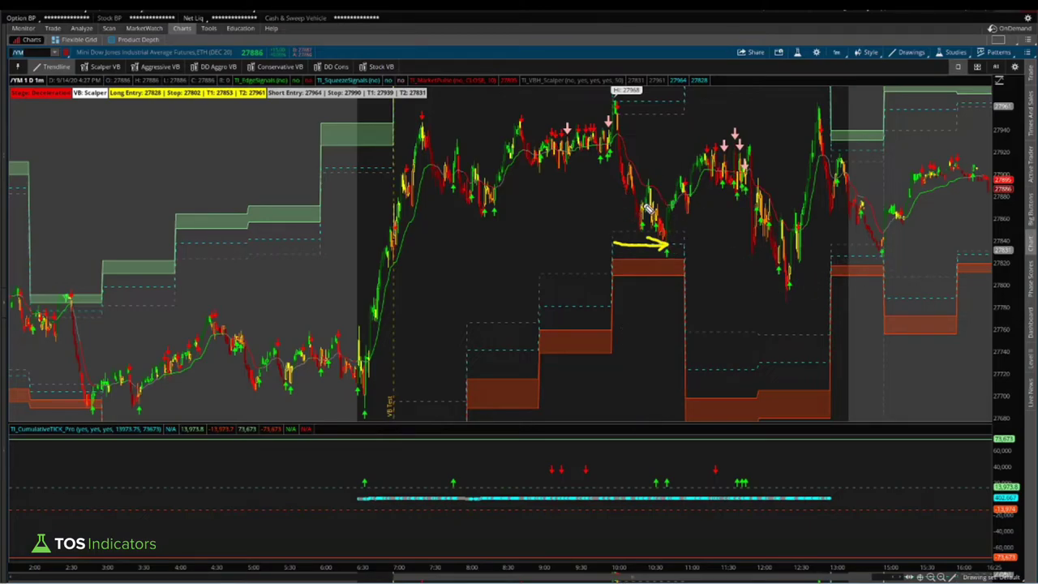
mouse_move(892, 255)
mouse_down()
mouse_move(870, 242)
mouse_move(899, 253)
mouse_move(959, 188)
mouse_move(957, 201)
mouse_up()
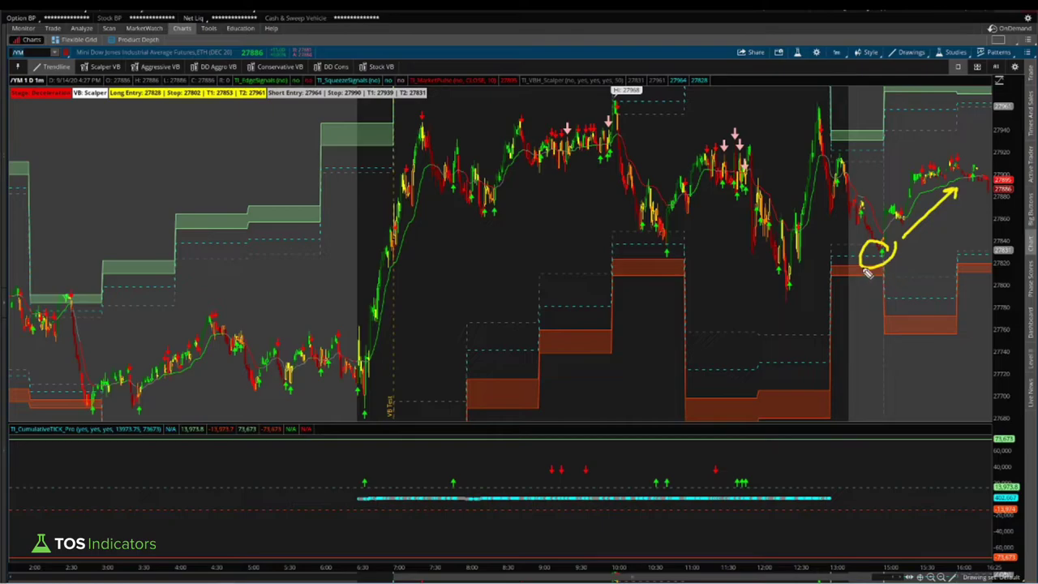
key(Escape)
Switch the chart to the /RTY futures contract
click(28, 52)
text(/RTY)
key(Return)
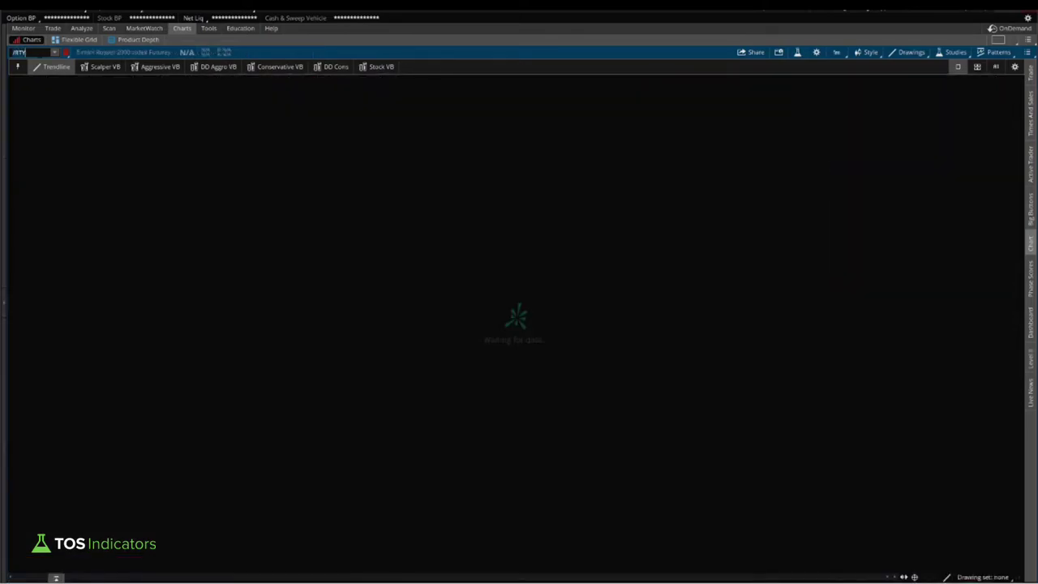